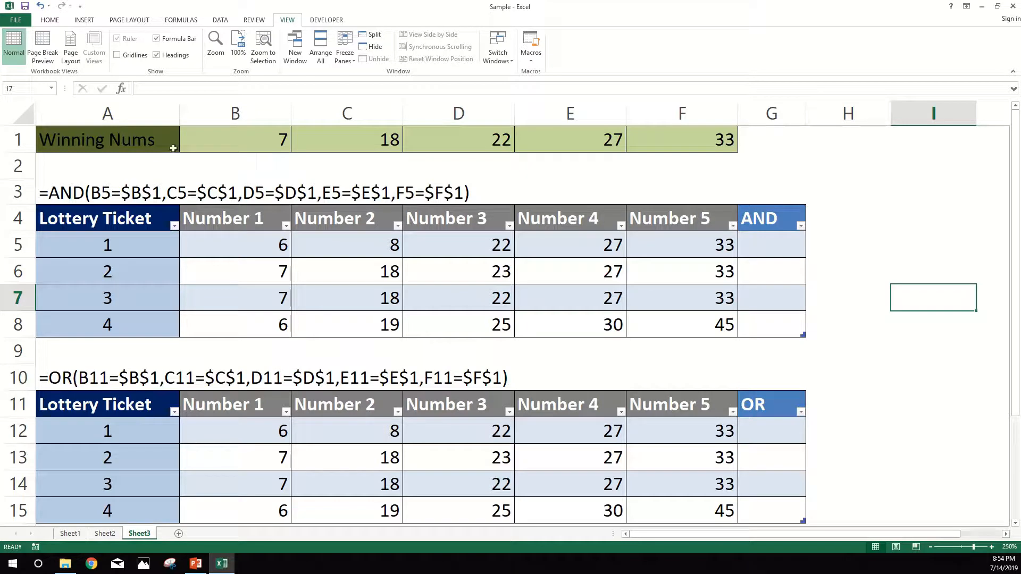
- Copy the AND formula text from A3 and enter it in G5 as =AND(B5=$B$1,C5=$C$1,D5=$D$1,E5=$E$1,F5=$F$1)
left_click_drag(203, 141, 733, 140)
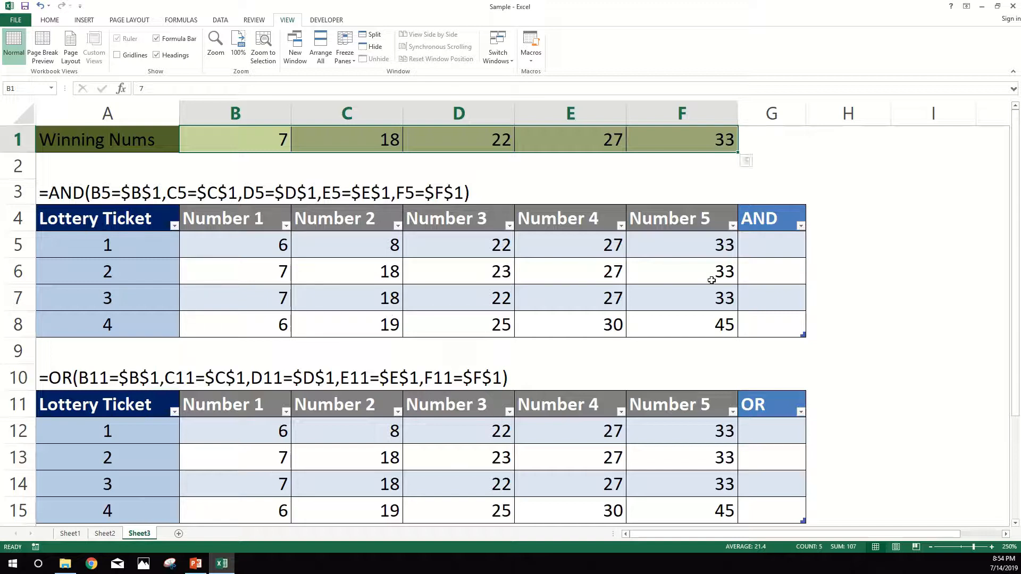
left_click(55, 188)
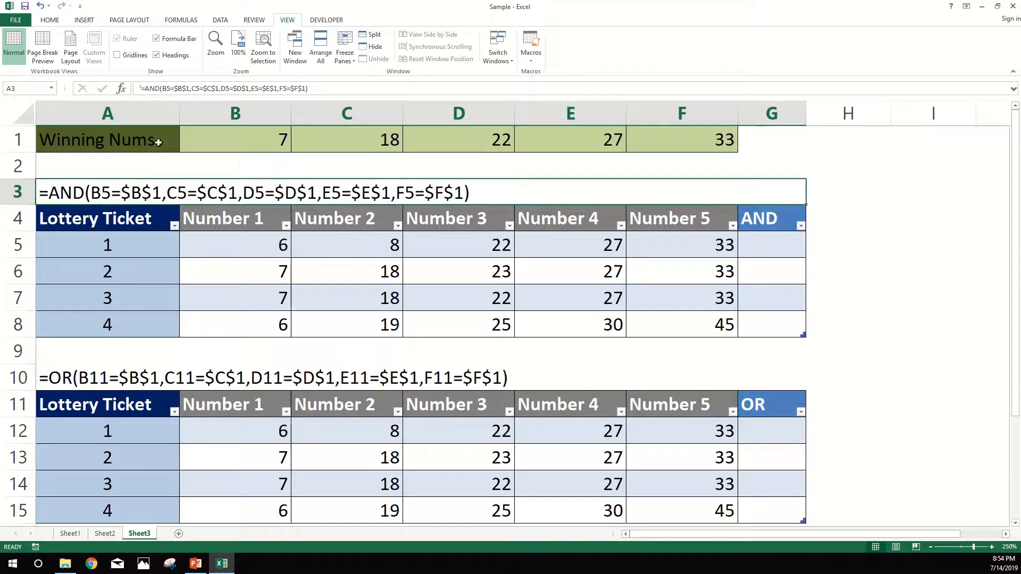
left_click_drag(308, 88, 147, 91)
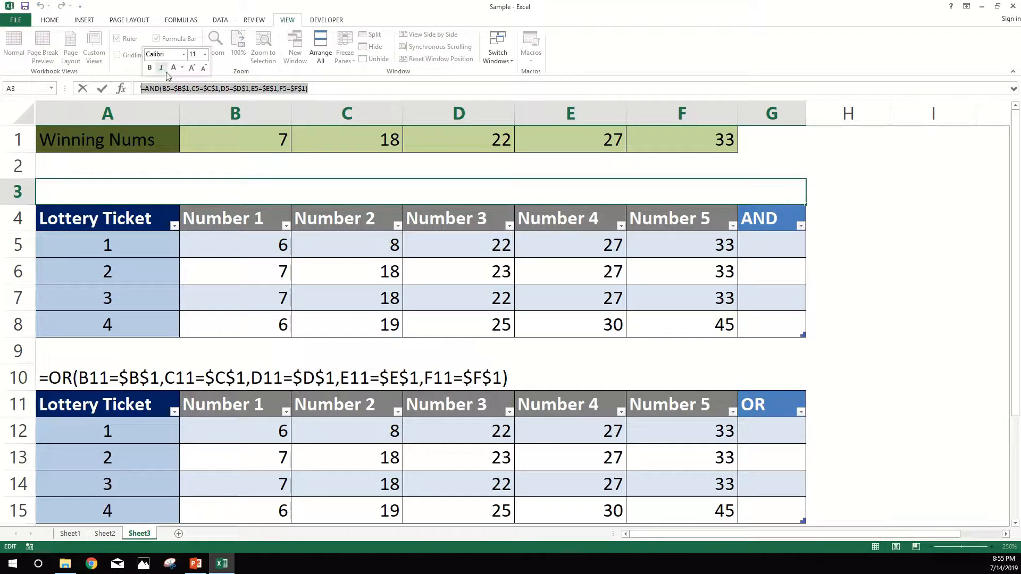
key("ctrl+c")
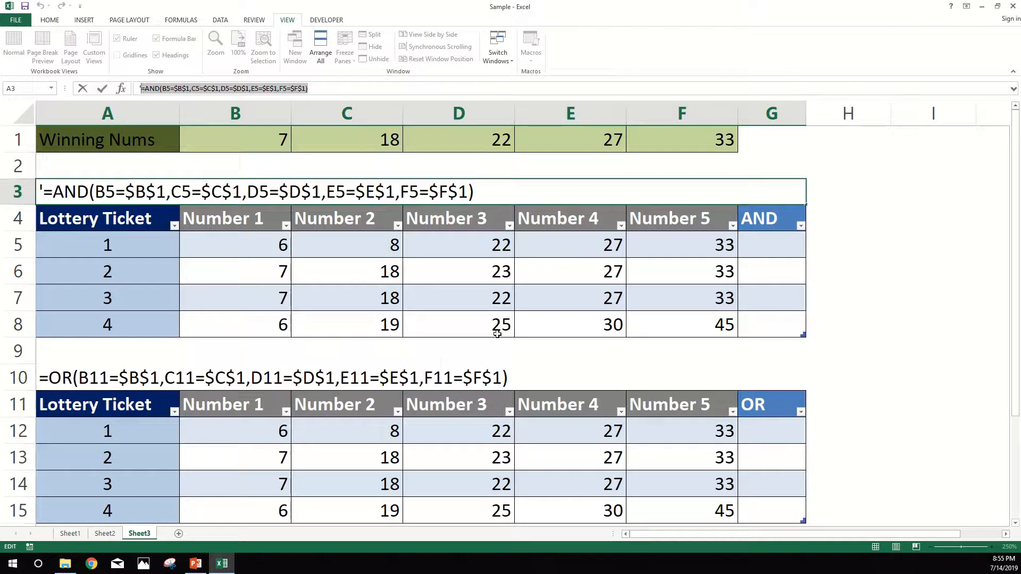
key("Escape")
left_click(777, 246)
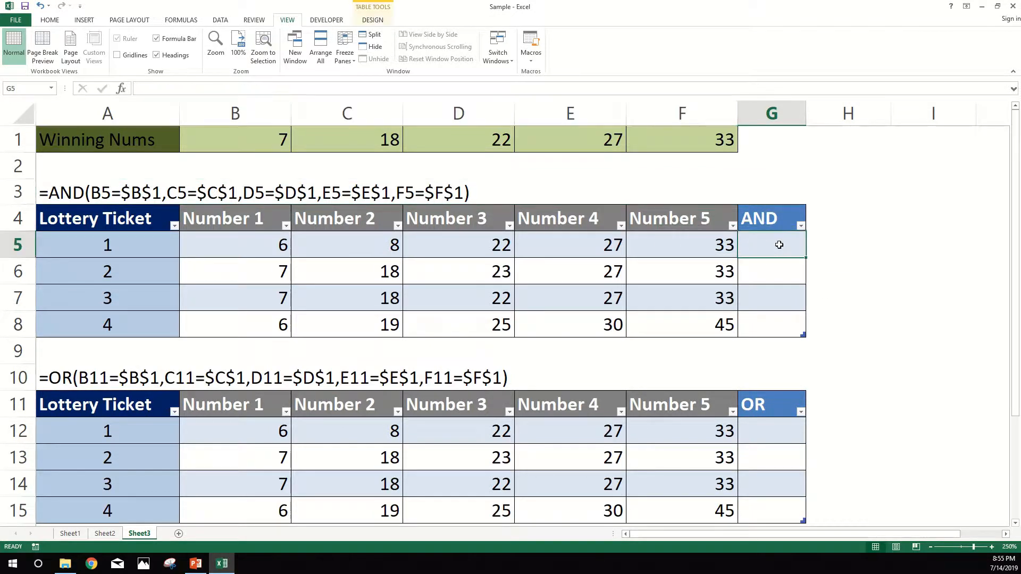
double_click(791, 254)
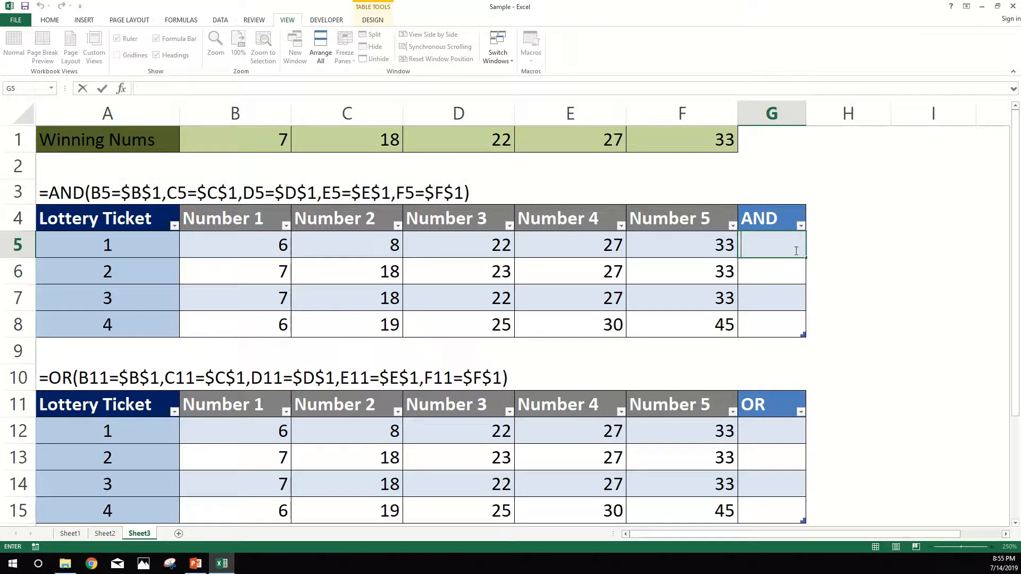
key("ctrl+v")
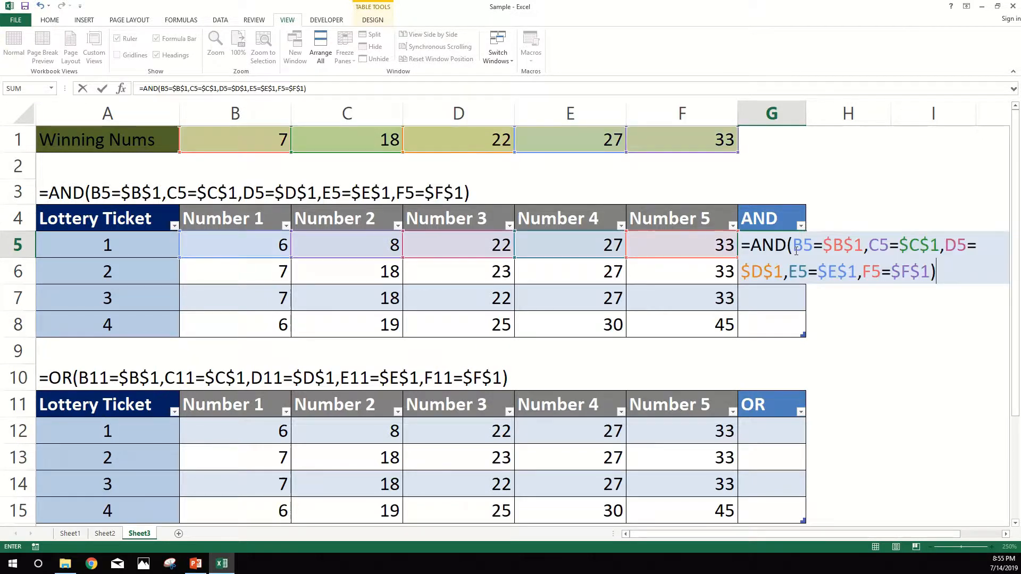
key("Return")
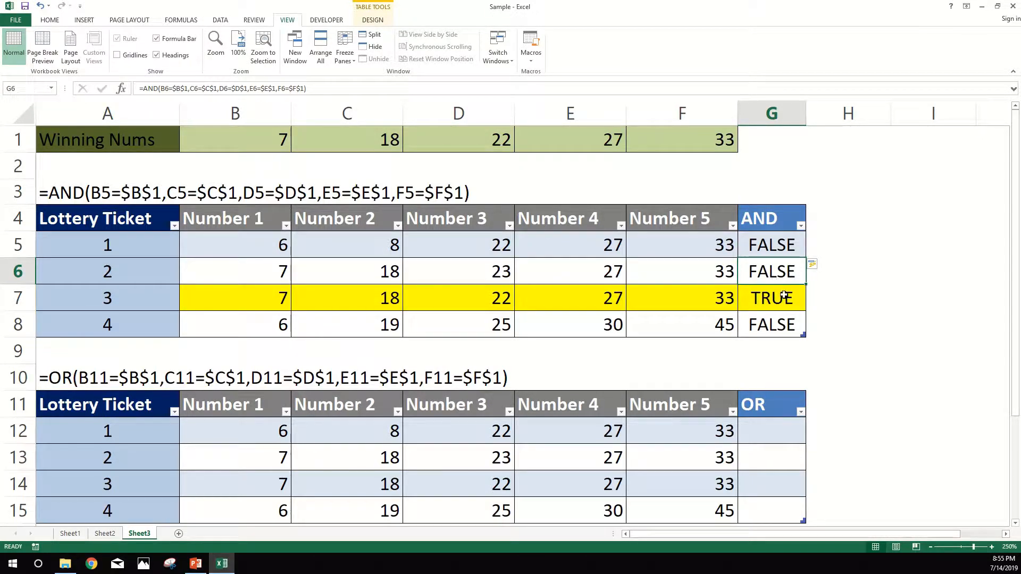
- Examine the AND formulas and results in G5:G8 against the ticket rows and the winning numbers in row 1
left_click_drag(779, 296, 190, 304)
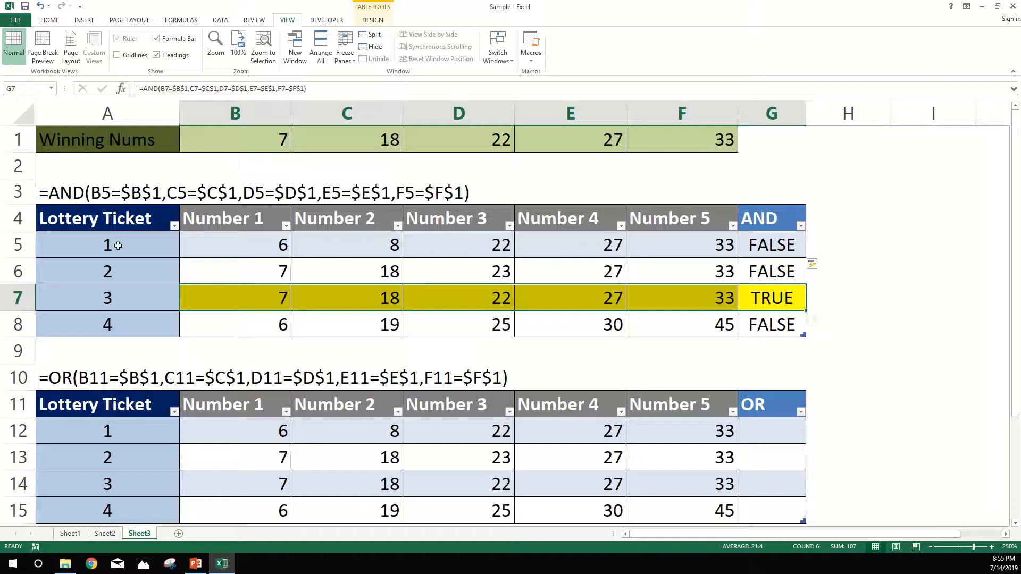
left_click(109, 196)
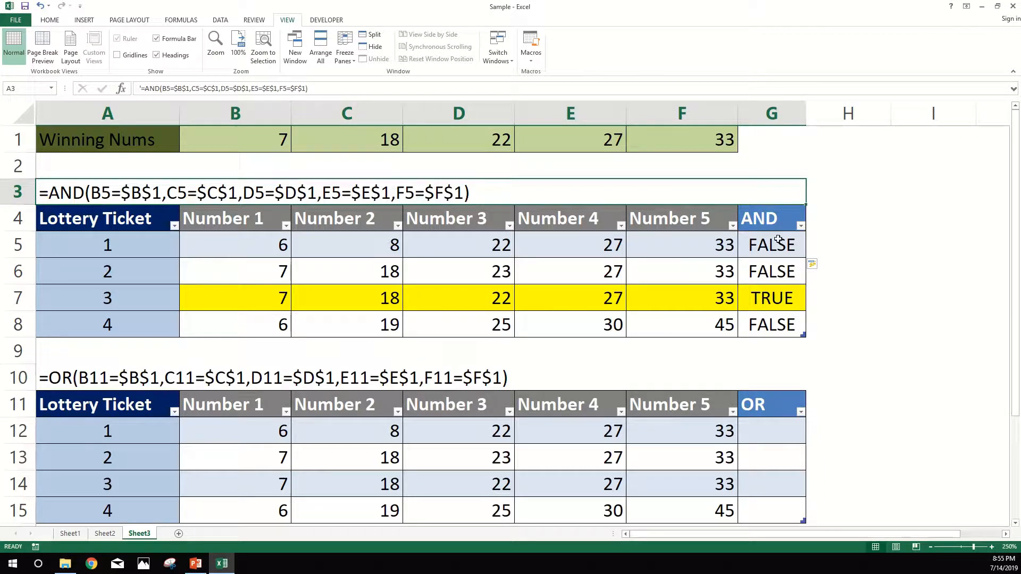
left_click(246, 248)
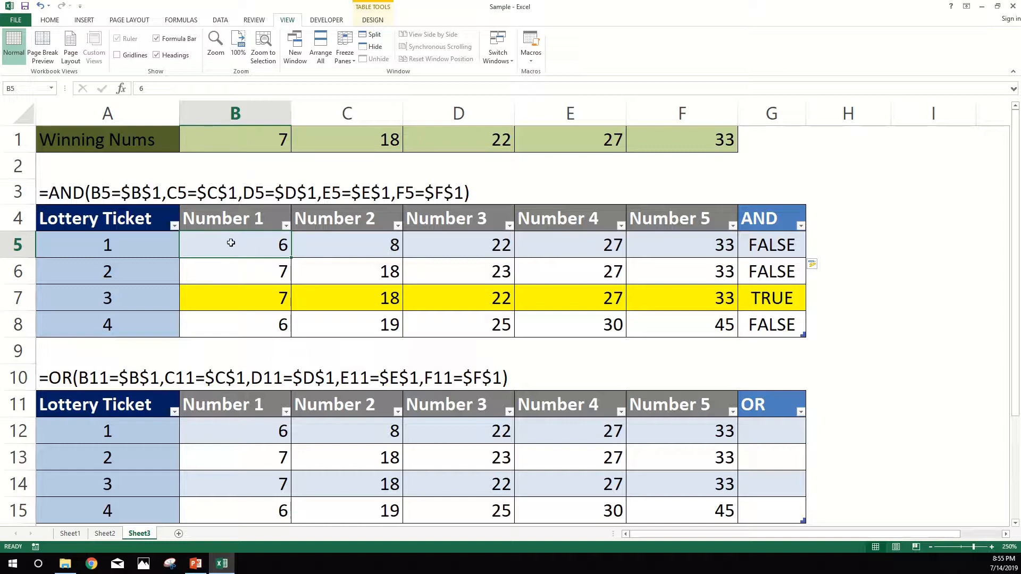
left_click(773, 266)
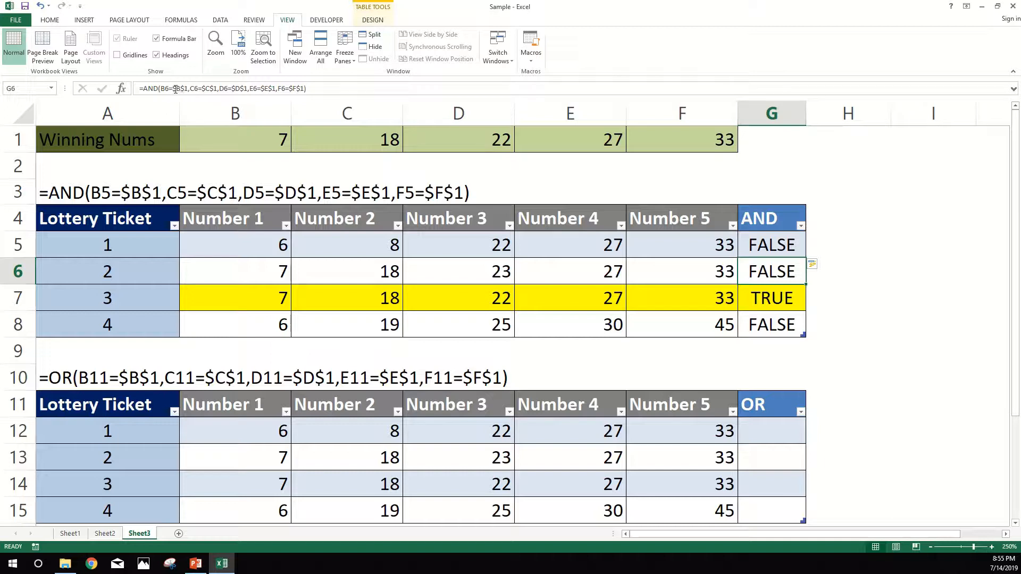
left_click_drag(172, 89, 189, 92)
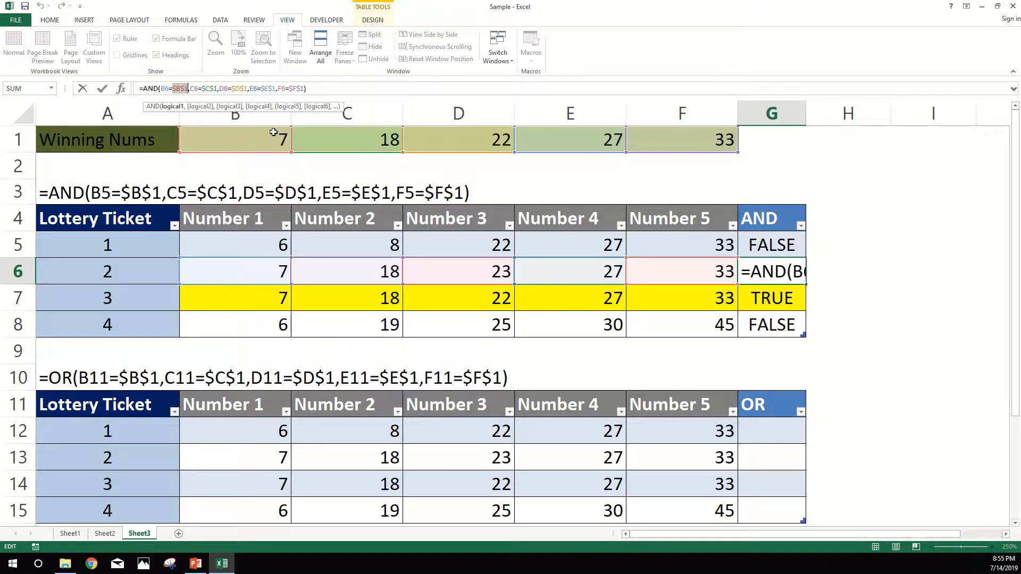
key("ctrl+Return")
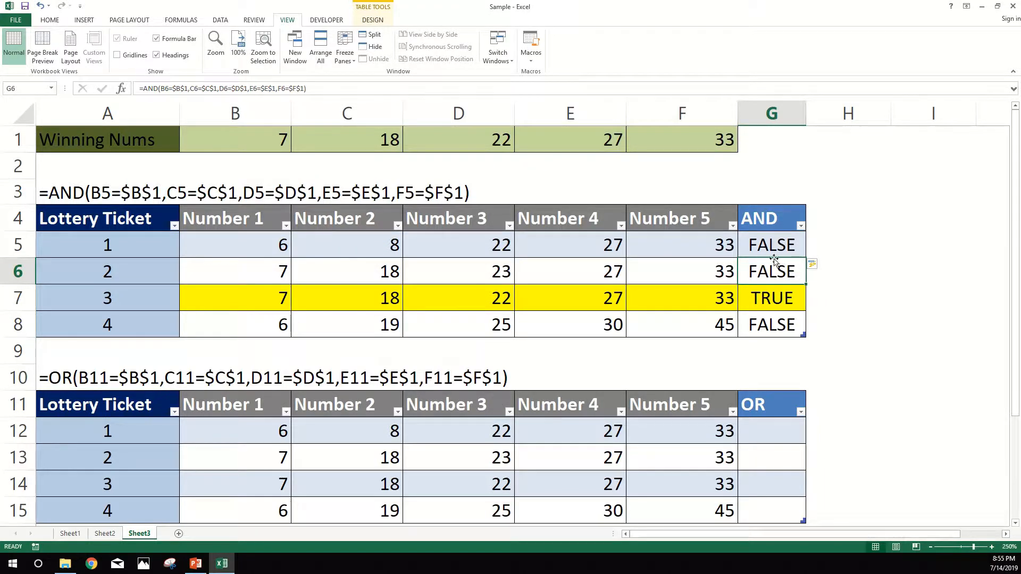
left_click(764, 300)
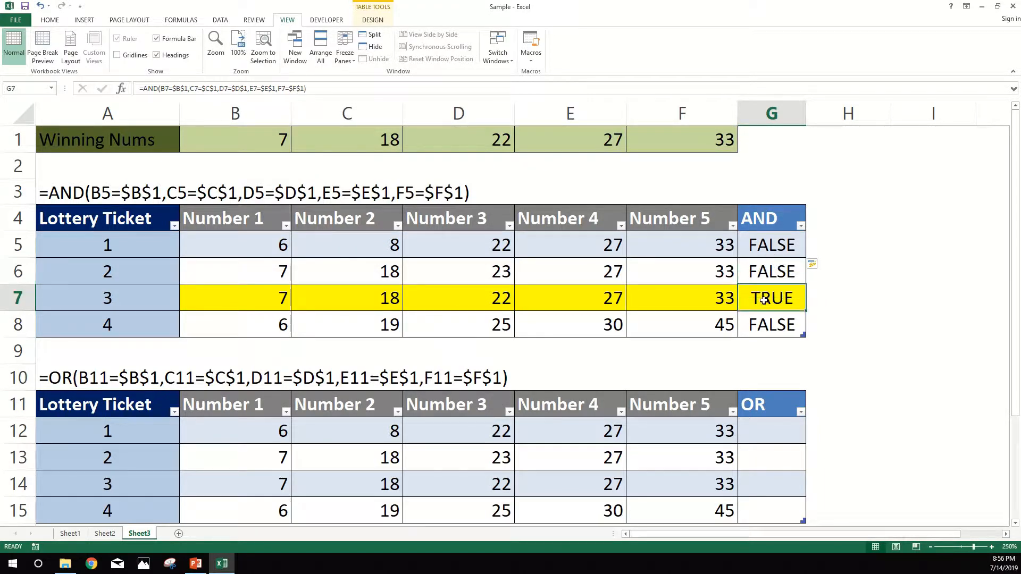
left_click(780, 326)
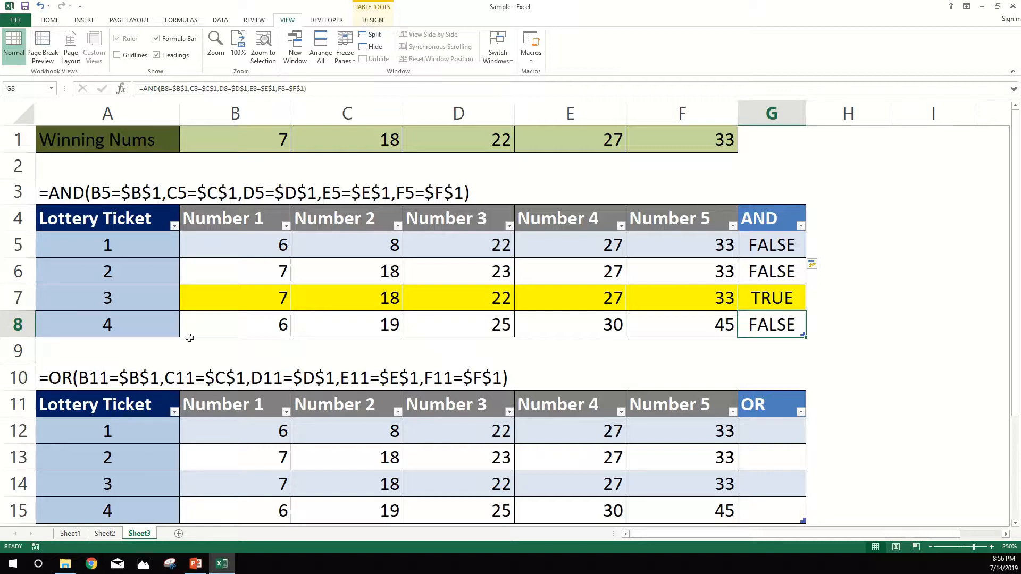
left_click_drag(102, 325, 698, 327)
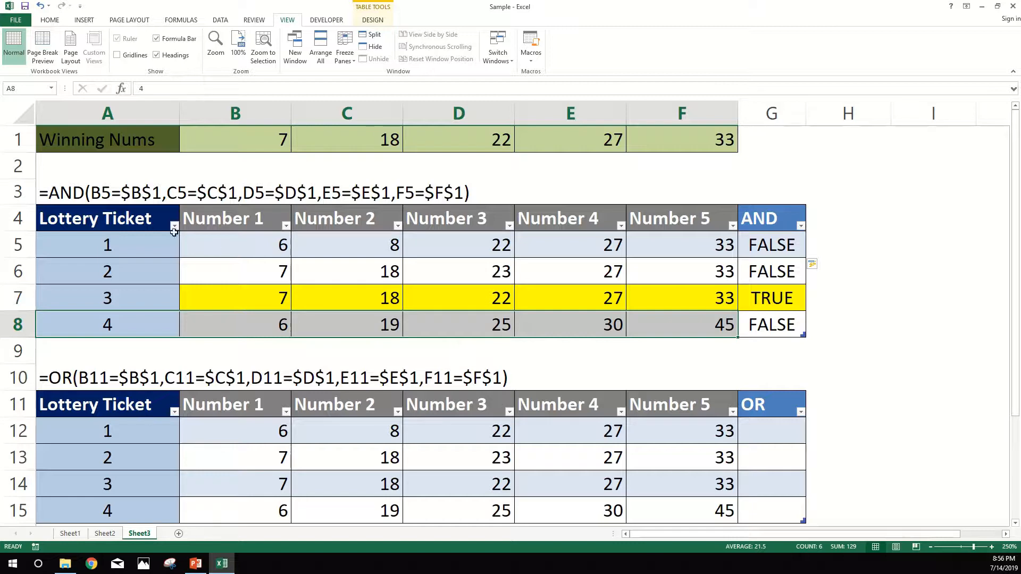
left_click_drag(214, 240, 675, 255)
left_click(770, 298)
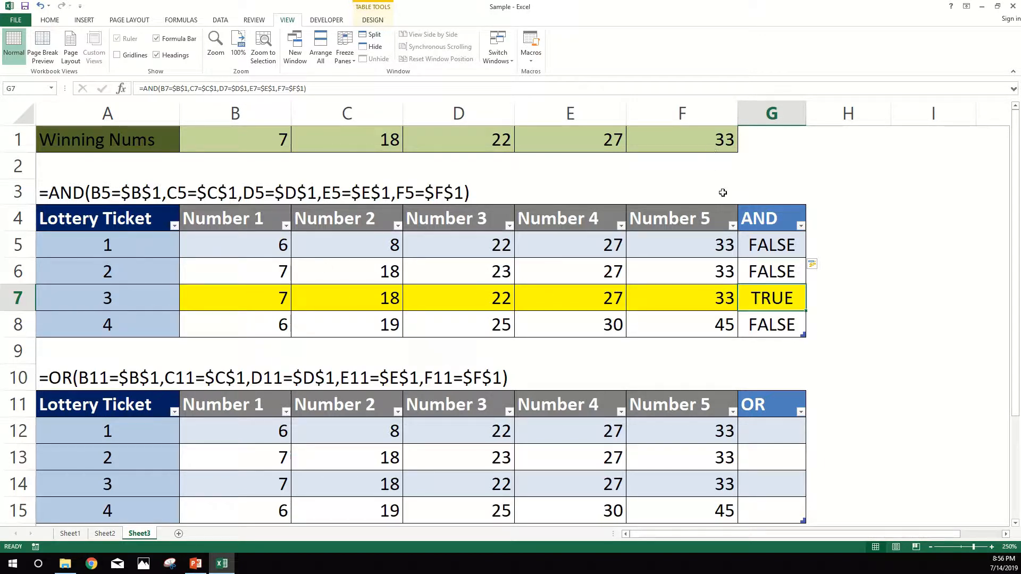
- Compare ticket 2's individual numbers and ticket 3's whole row in the AND table with the winning numbers
left_click(266, 272)
left_click(351, 271)
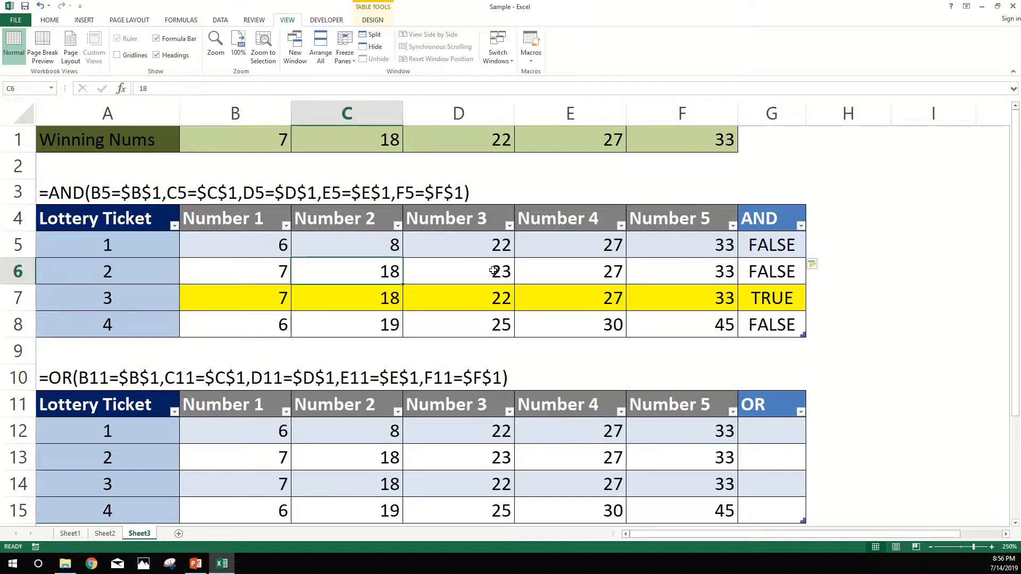
left_click(493, 271)
left_click(585, 262)
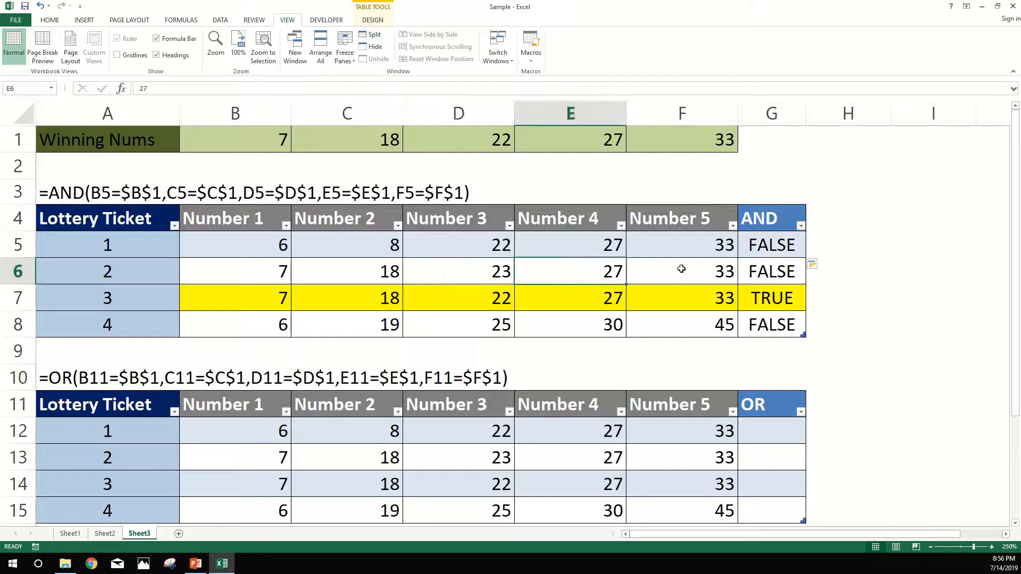
left_click(679, 268)
left_click(773, 272)
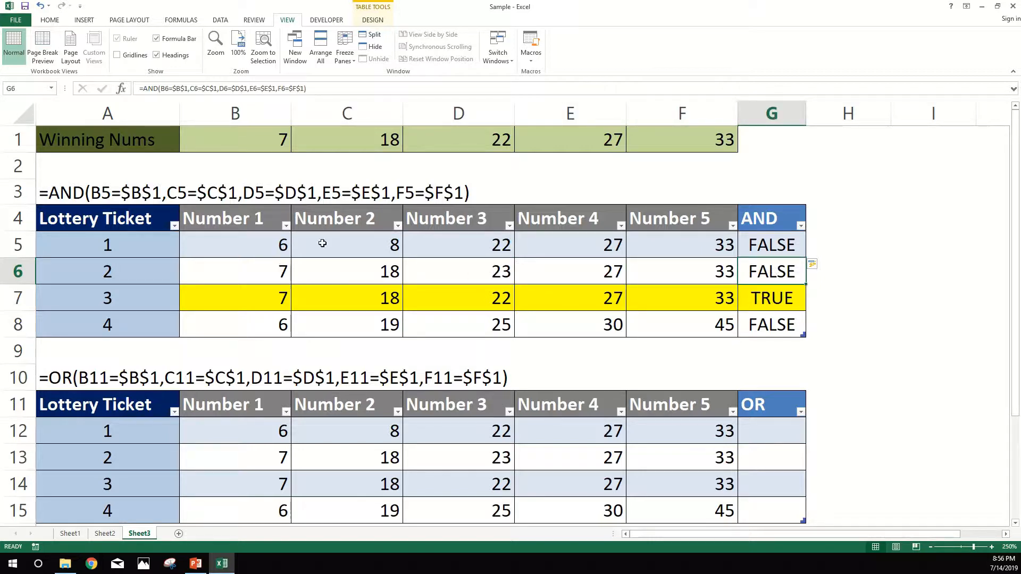
left_click(782, 299)
left_click_drag(782, 299, 126, 303)
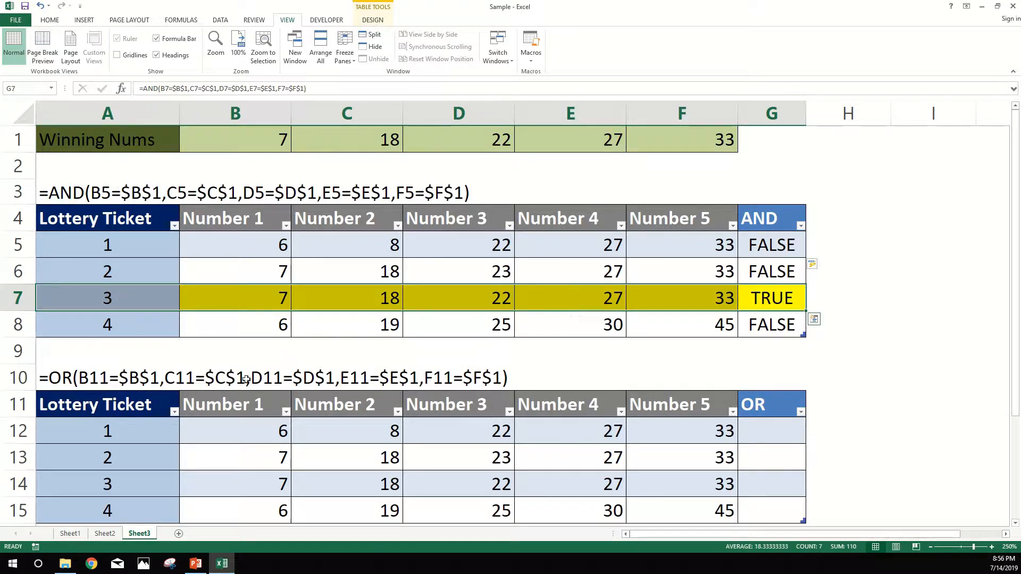
- Copy the OR formula text from A10 and enter it in G12 as =OR(B11=$B$1,C11=$C$1,D11=$D$1,E11=$E$1,F11=$F$1)
left_click(58, 380)
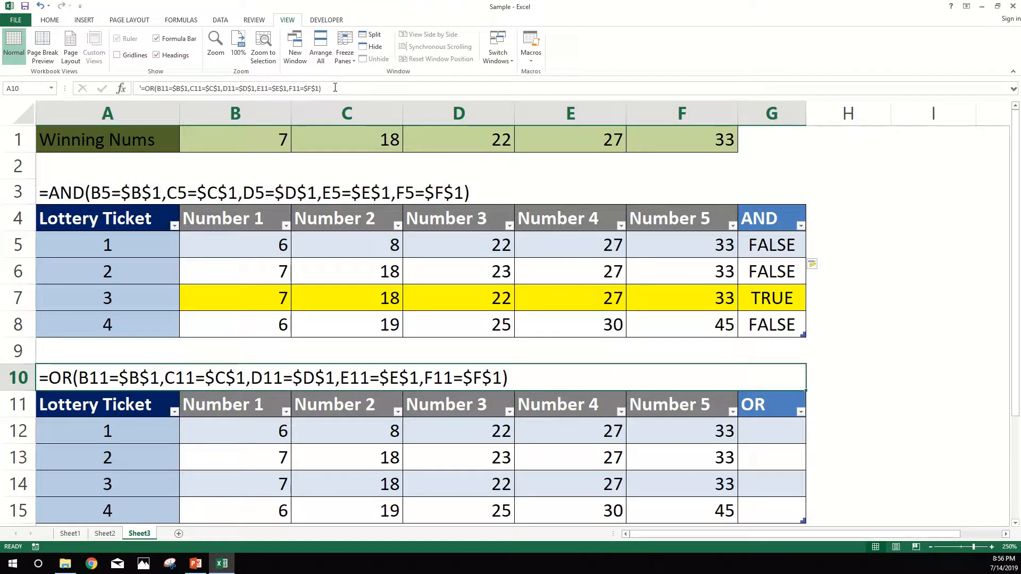
left_click_drag(321, 88, 142, 87)
key("ctrl+c")
key("Escape")
left_click(786, 424)
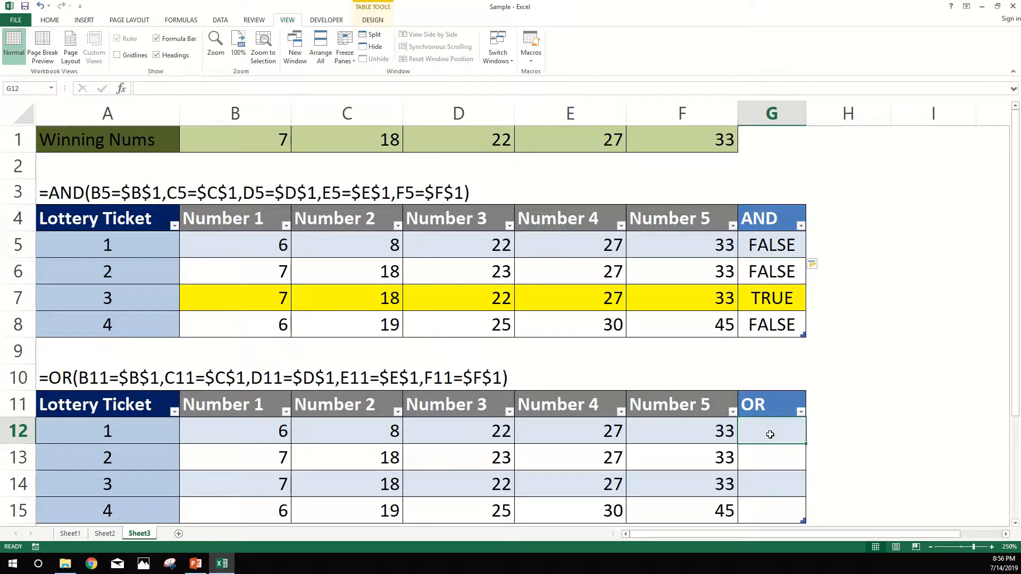
double_click(770, 435)
key("ctrl+v")
key("Return")
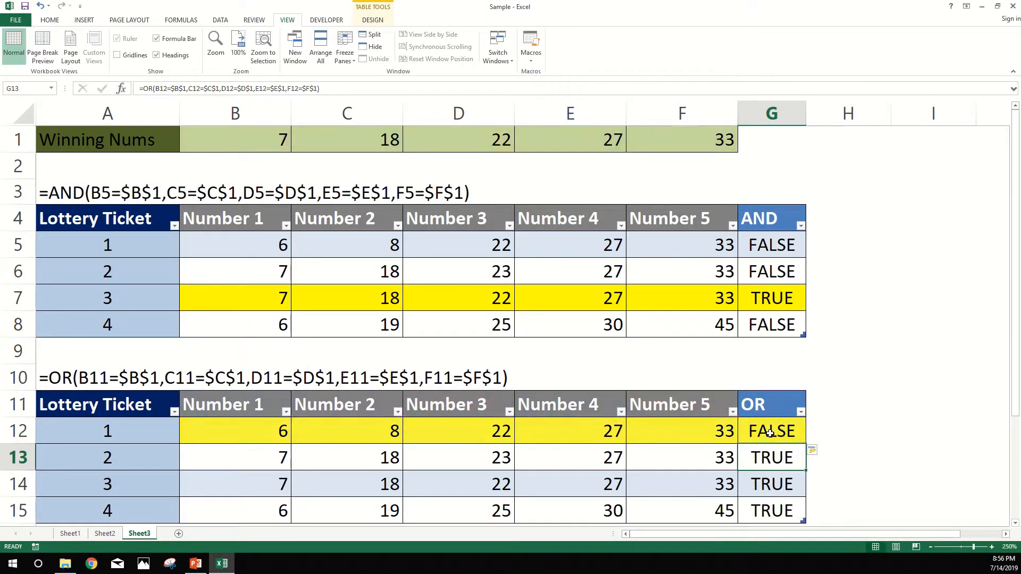
- Fill the OR formula from G12 down through G15 and check it against the formula text in A10
scroll(769, 435, "down", 1)
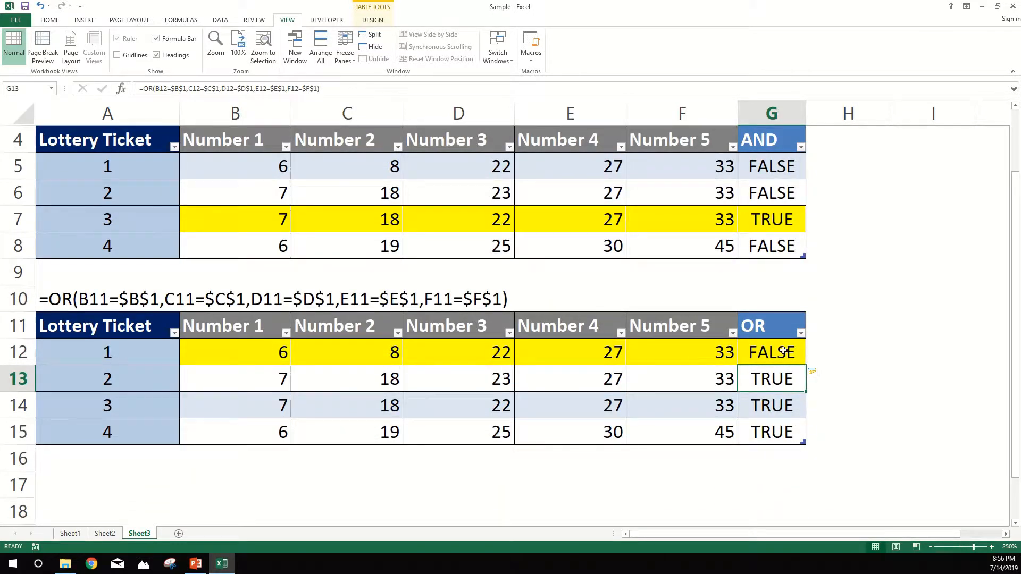
left_click(784, 362)
scroll(784, 362, "up", 1)
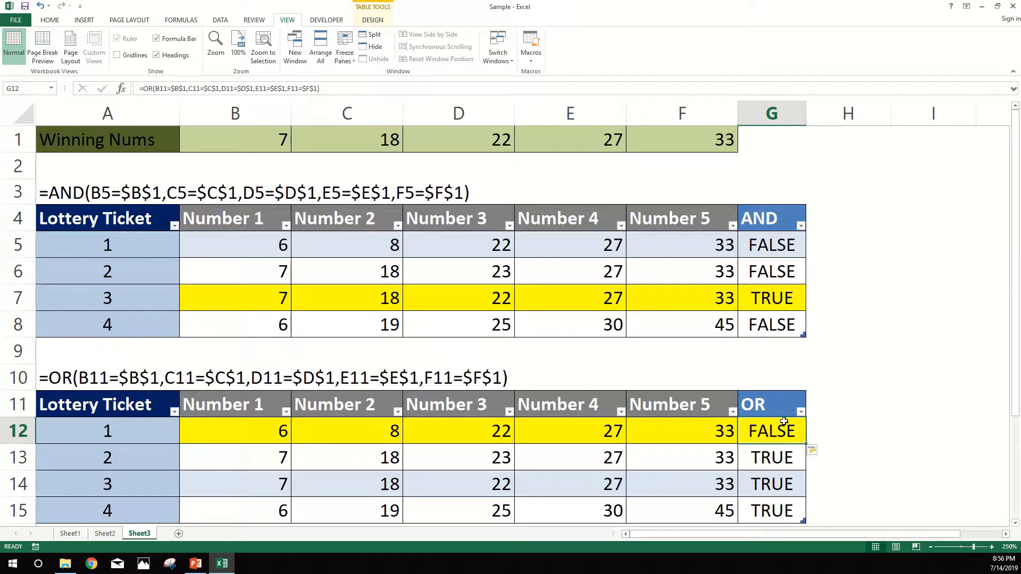
left_click_drag(806, 447, 806, 519)
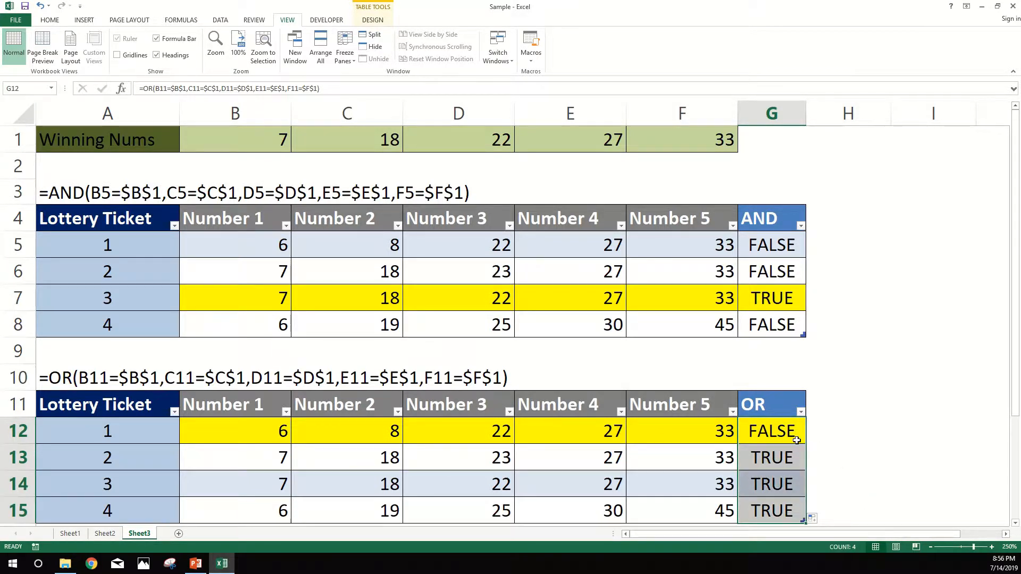
left_click(128, 380)
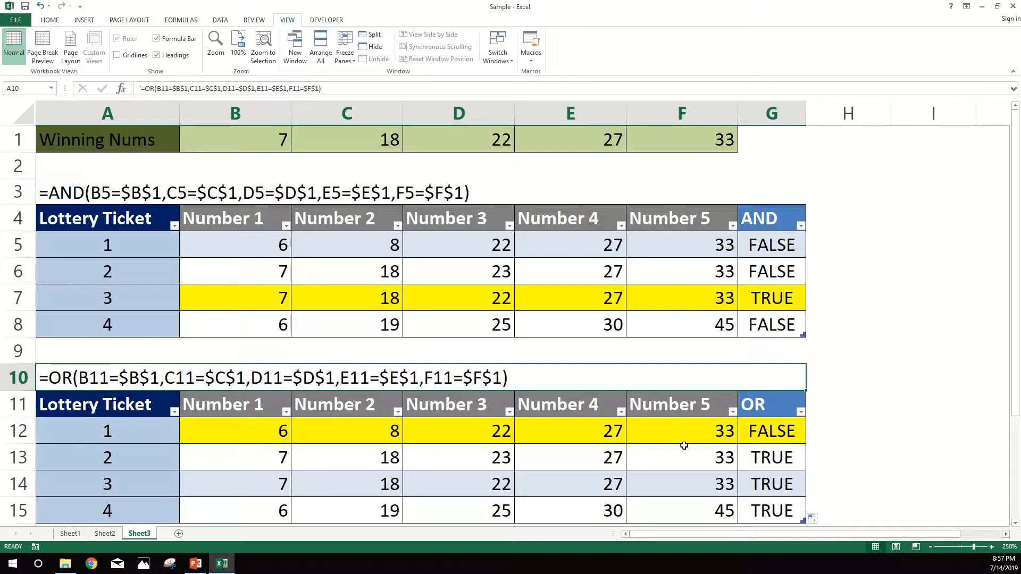
- Correct the ticket references in G12's OR formula to row 12, giving =OR(B12=$B$1,C12=$C$1,D12=$D$1,E12=$E$1,F12=$F$1)
left_click(769, 429)
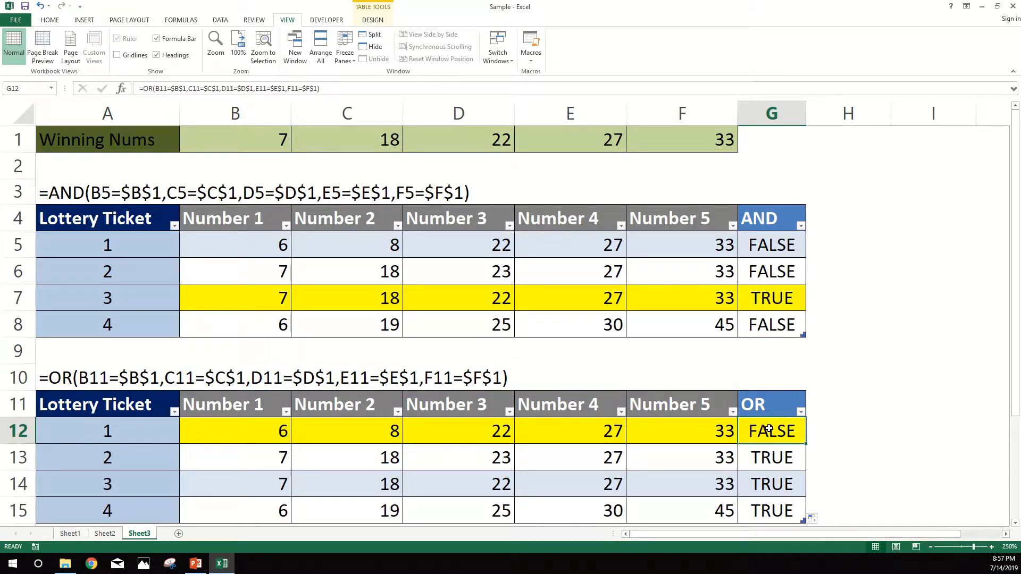
left_click(162, 88)
key("BackSpace")
type("2")
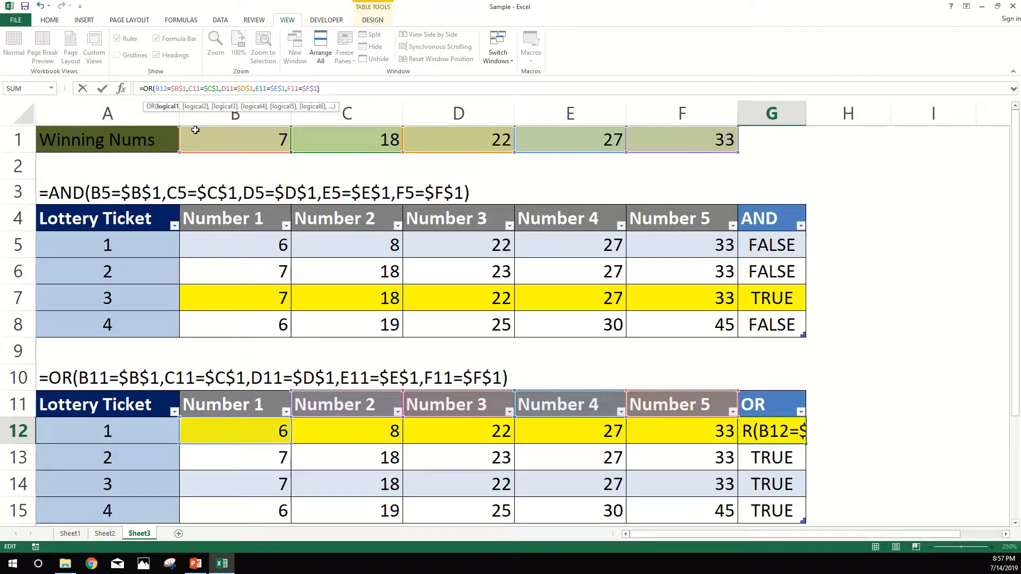
left_click(198, 89)
key("BackSpace")
type("2")
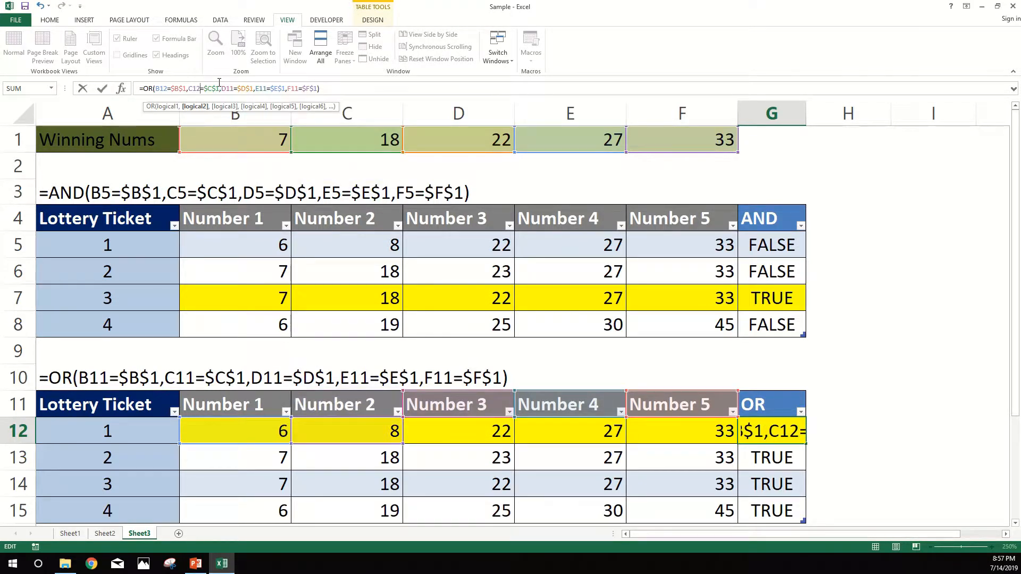
left_click(234, 89)
key("BackSpace")
type("2")
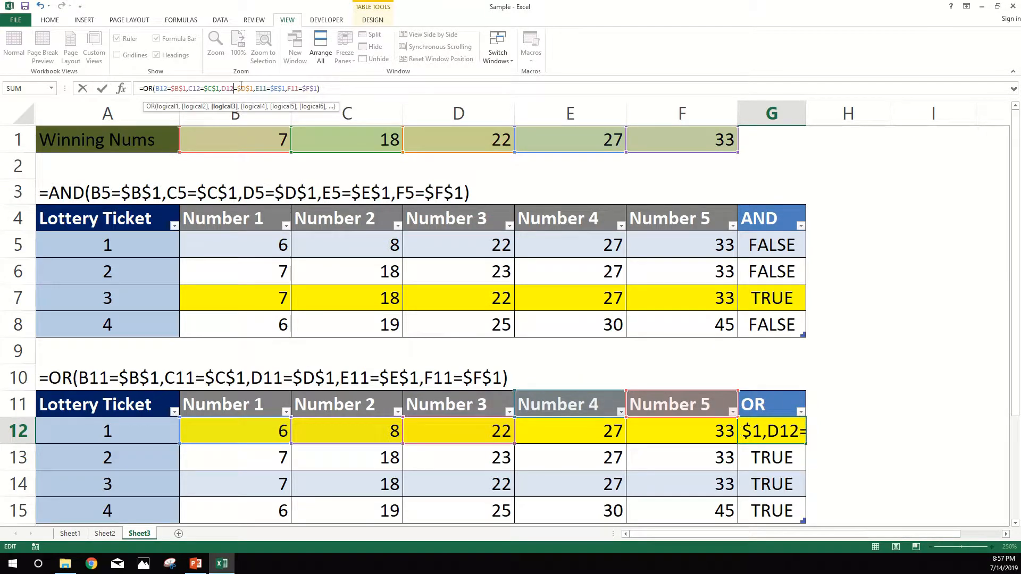
left_click(267, 88)
key("BackSpace")
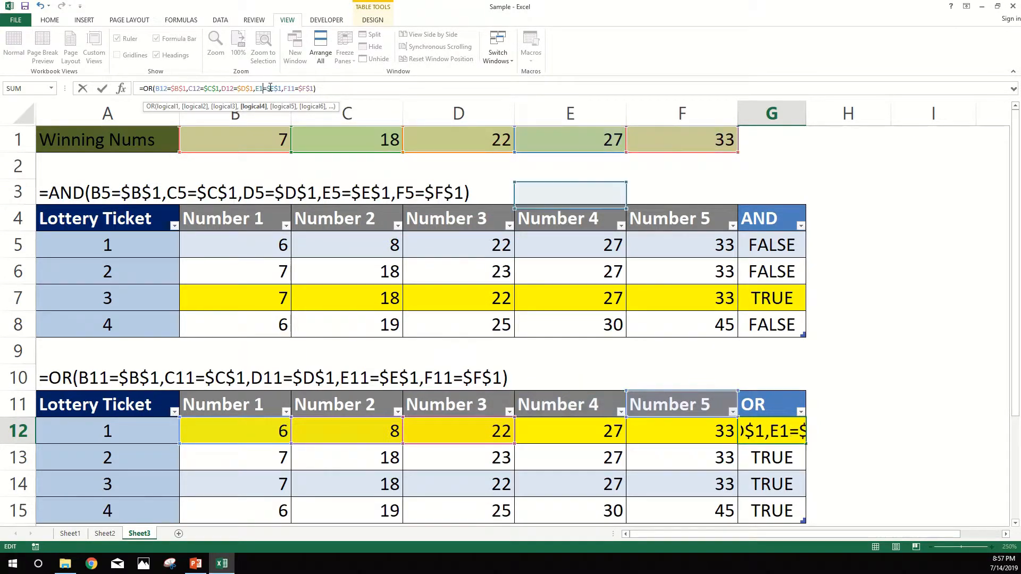
type("2")
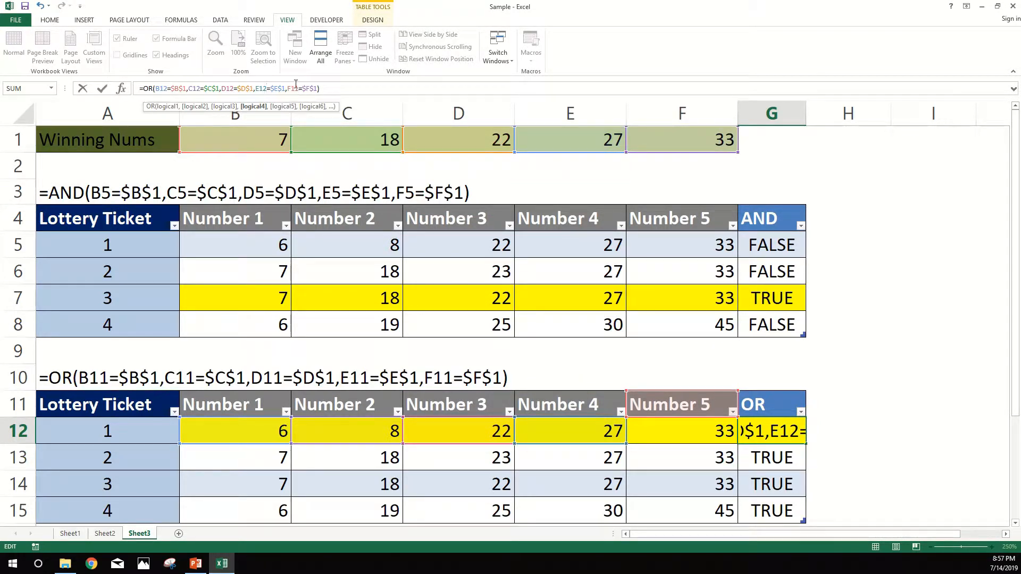
left_click(295, 88)
key("BackSpace")
type("2")
key("Return")
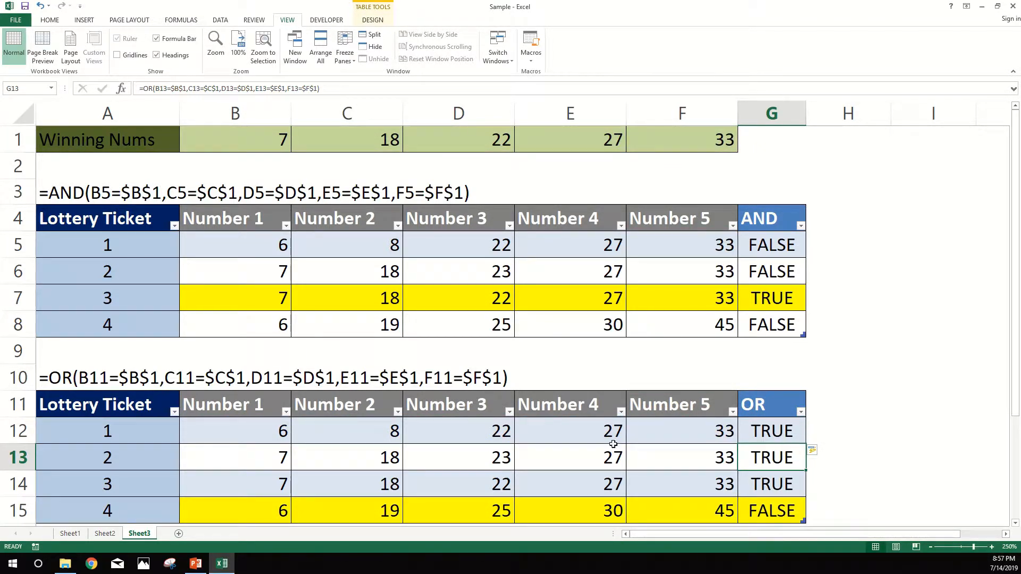
- Check the cell references in G12's OR formula and review the OR results in G12:G14 against the ticket numbers
double_click(785, 432)
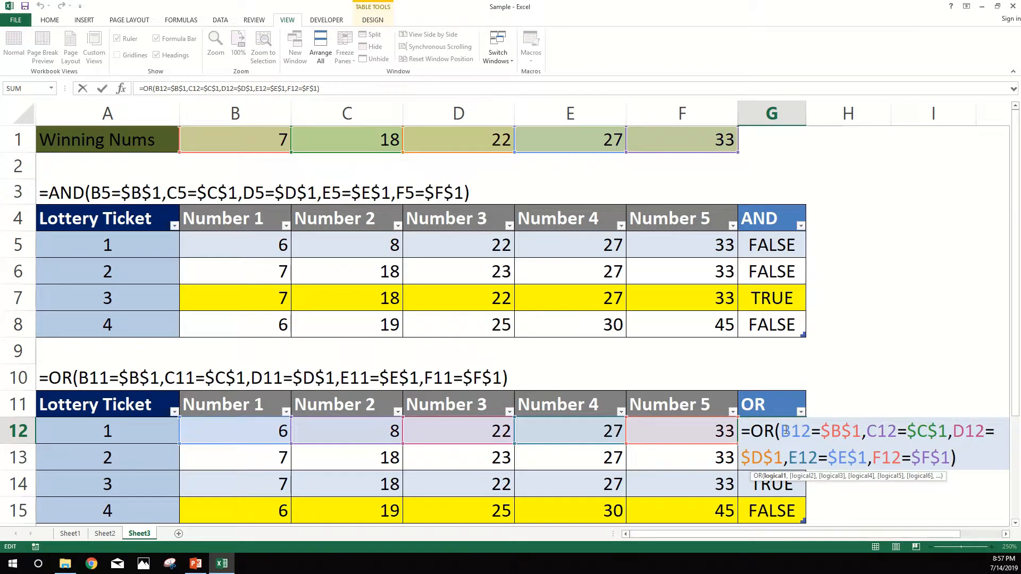
key("ctrl+Return")
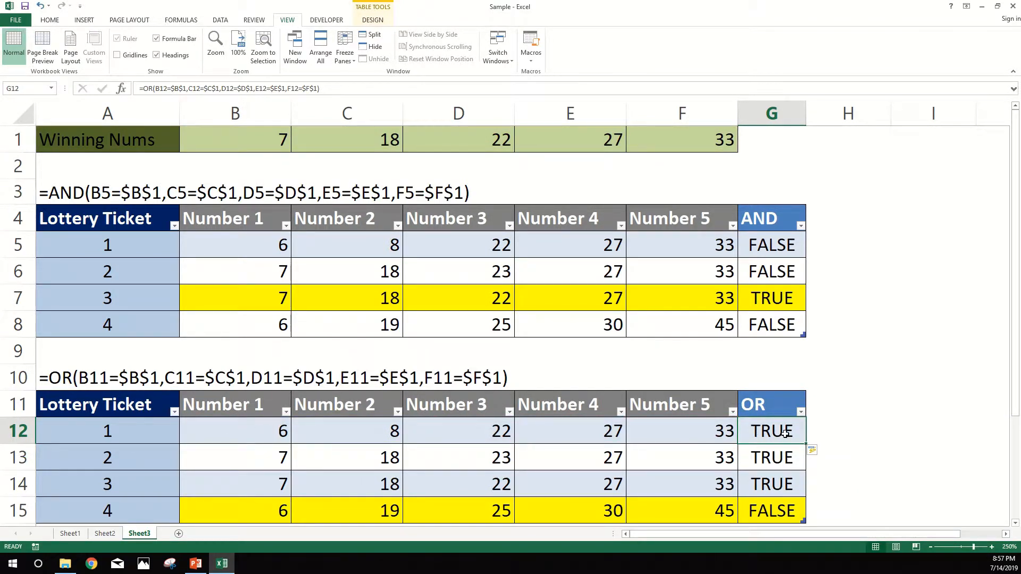
left_click_drag(785, 433, 779, 484)
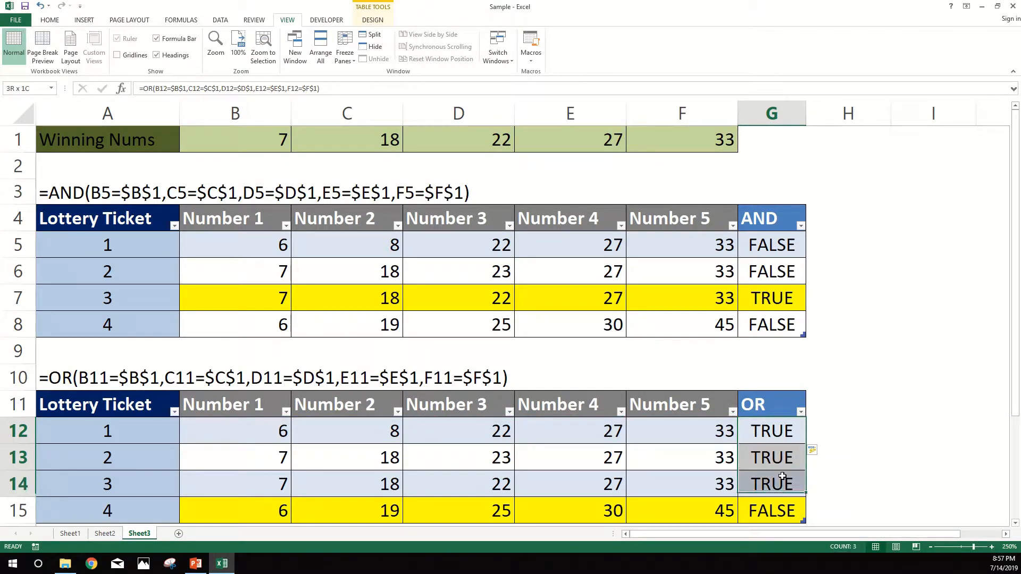
left_click(248, 434)
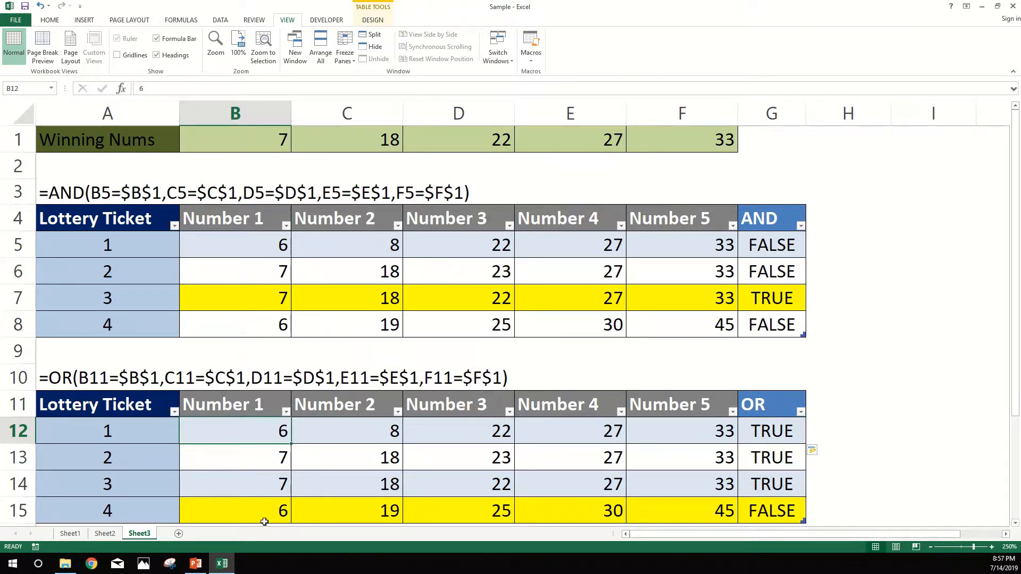
- Compare ticket 4's numbers in B15:F15 with the winning numbers and examine its OR result in G15
left_click_drag(190, 513, 681, 512)
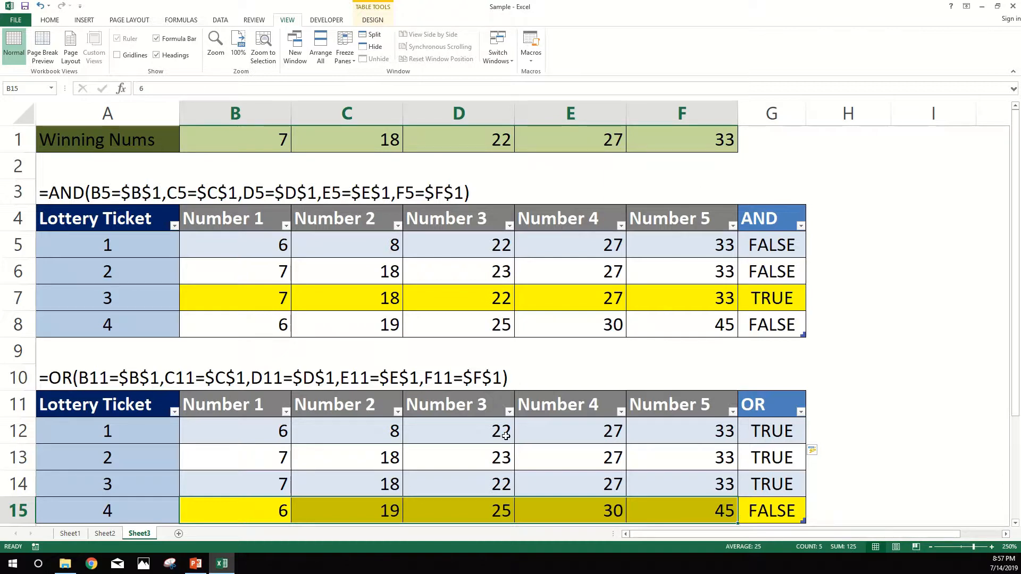
left_click(791, 515)
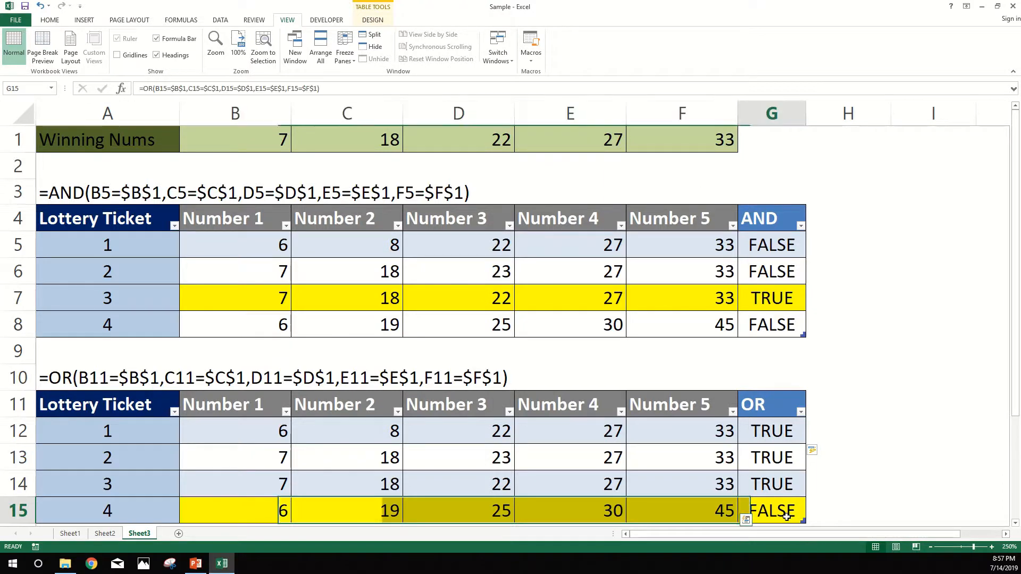
left_click(246, 515)
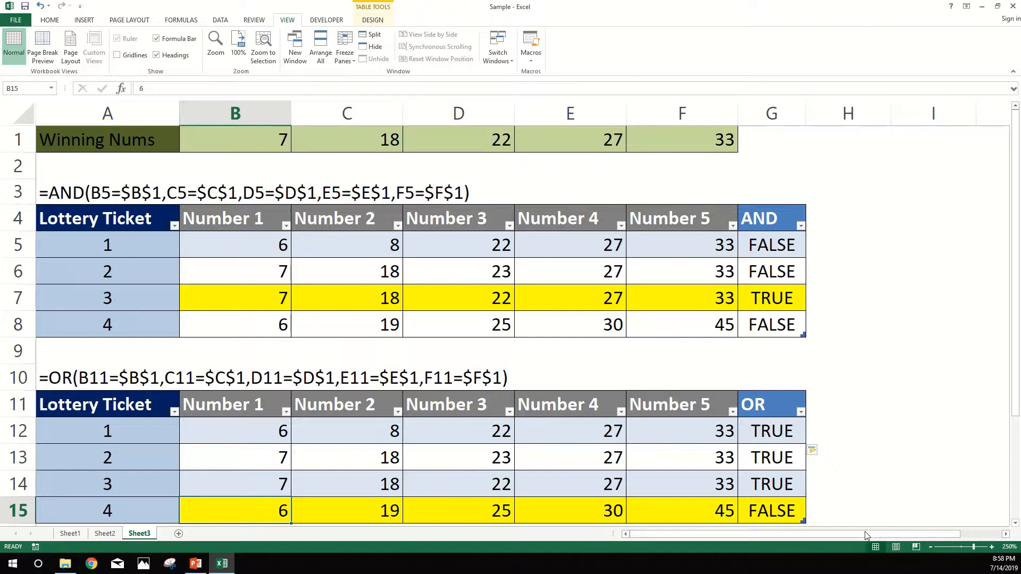
left_click(762, 509)
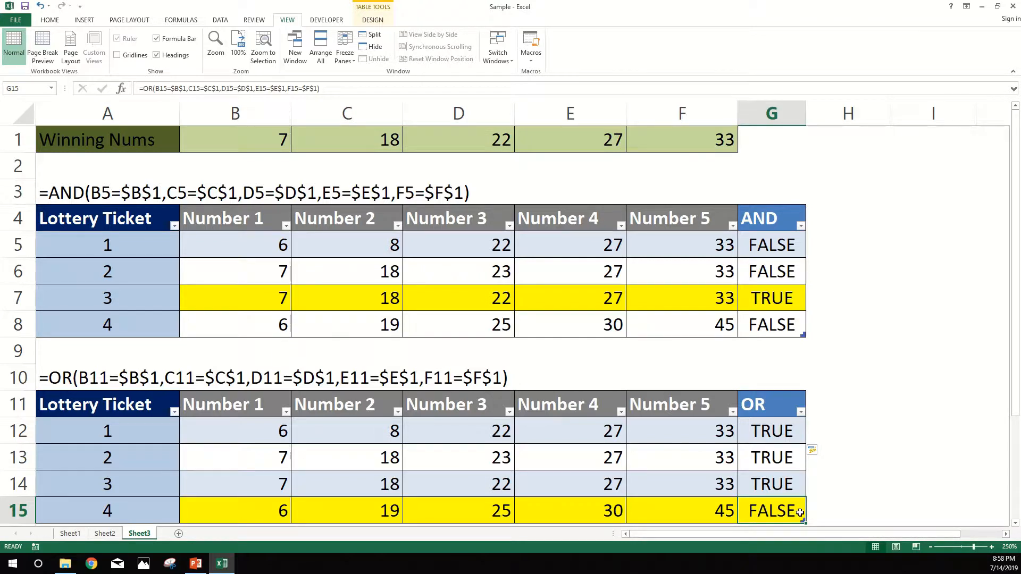